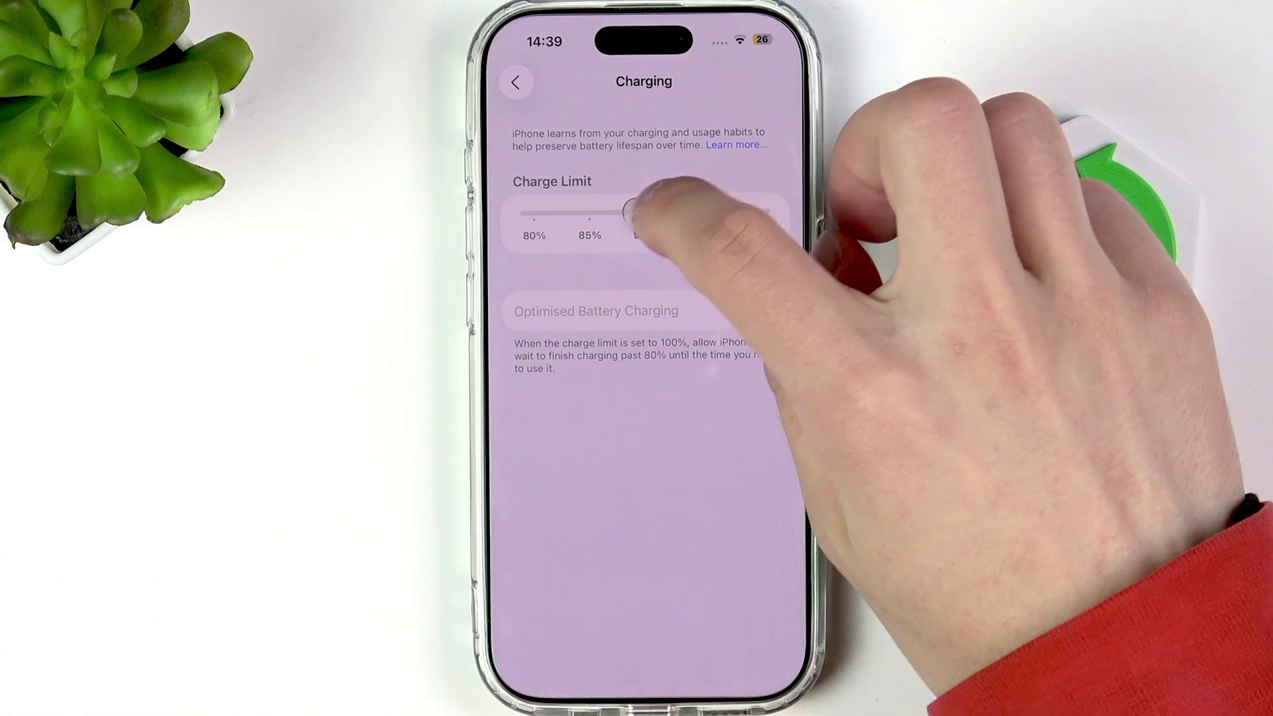
# - Set Charge Limit to 100% with Allow Until Tomorrow, then leave Charging and go home
pyautogui.moveTo(645, 212); pyautogui.dragTo(758, 212)
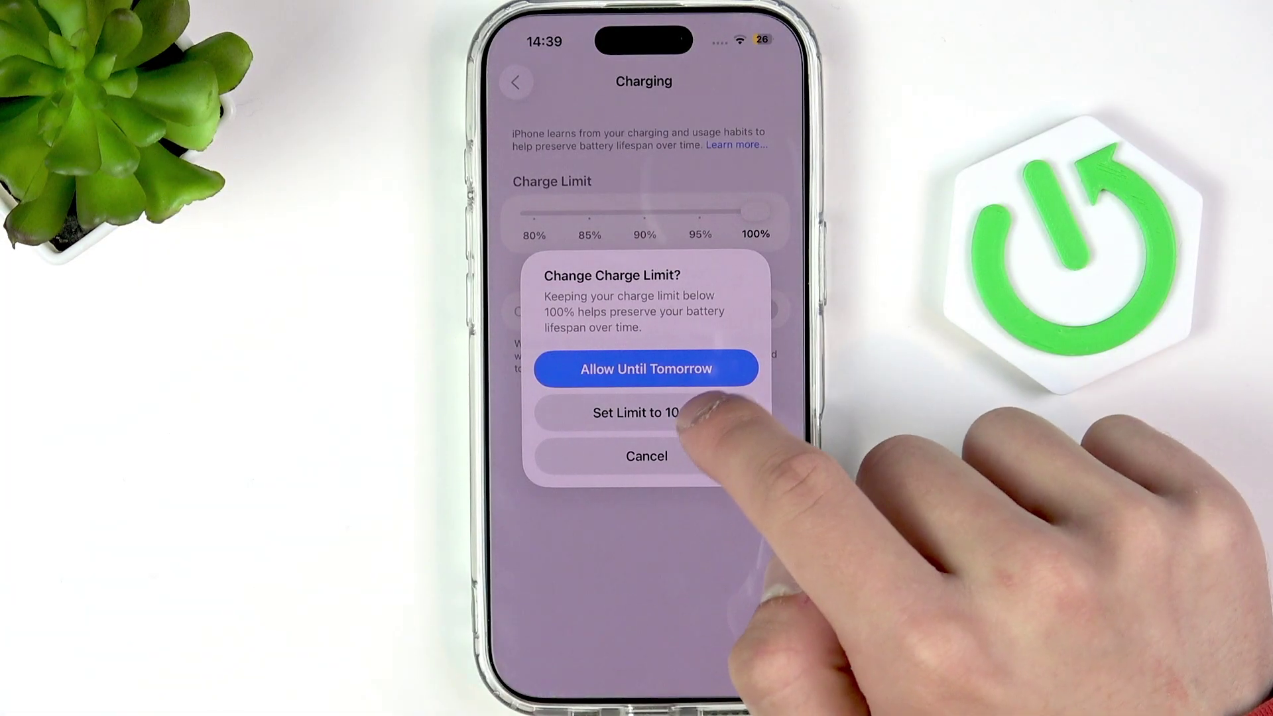
pyautogui.click(647, 368)
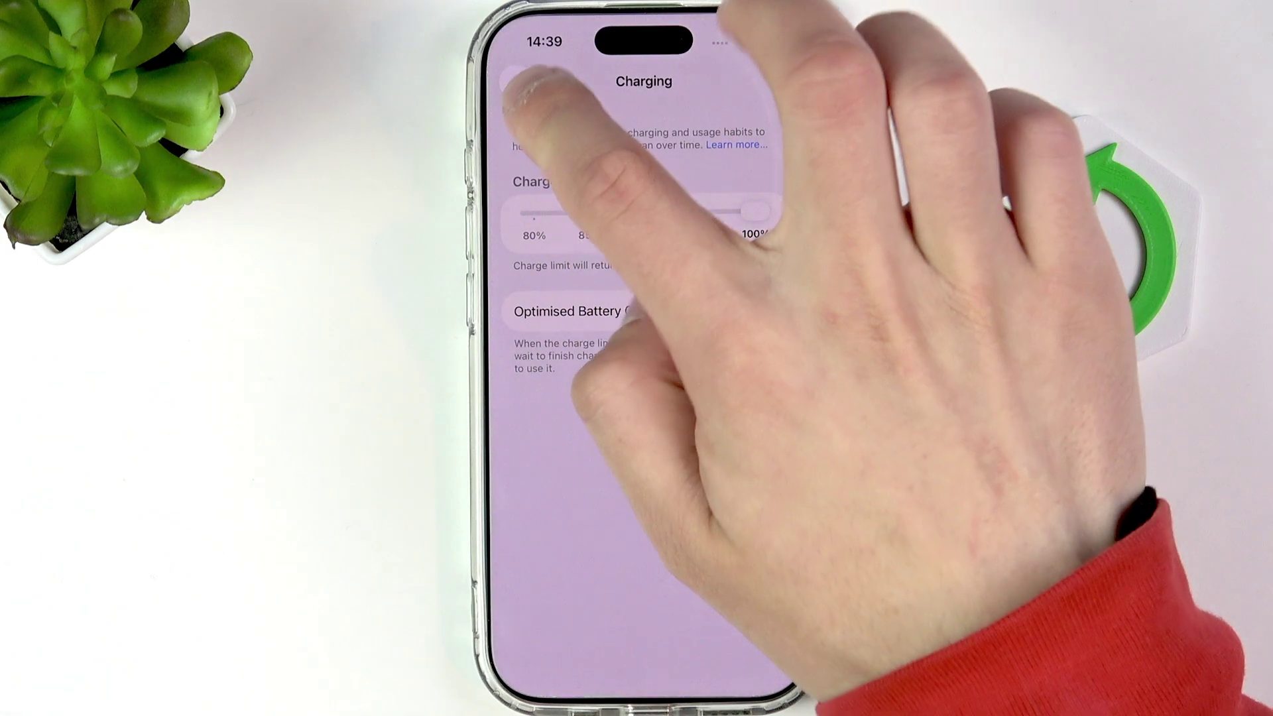
pyautogui.click(515, 81)
pyautogui.moveTo(645, 701); pyautogui.dragTo(644, 398)
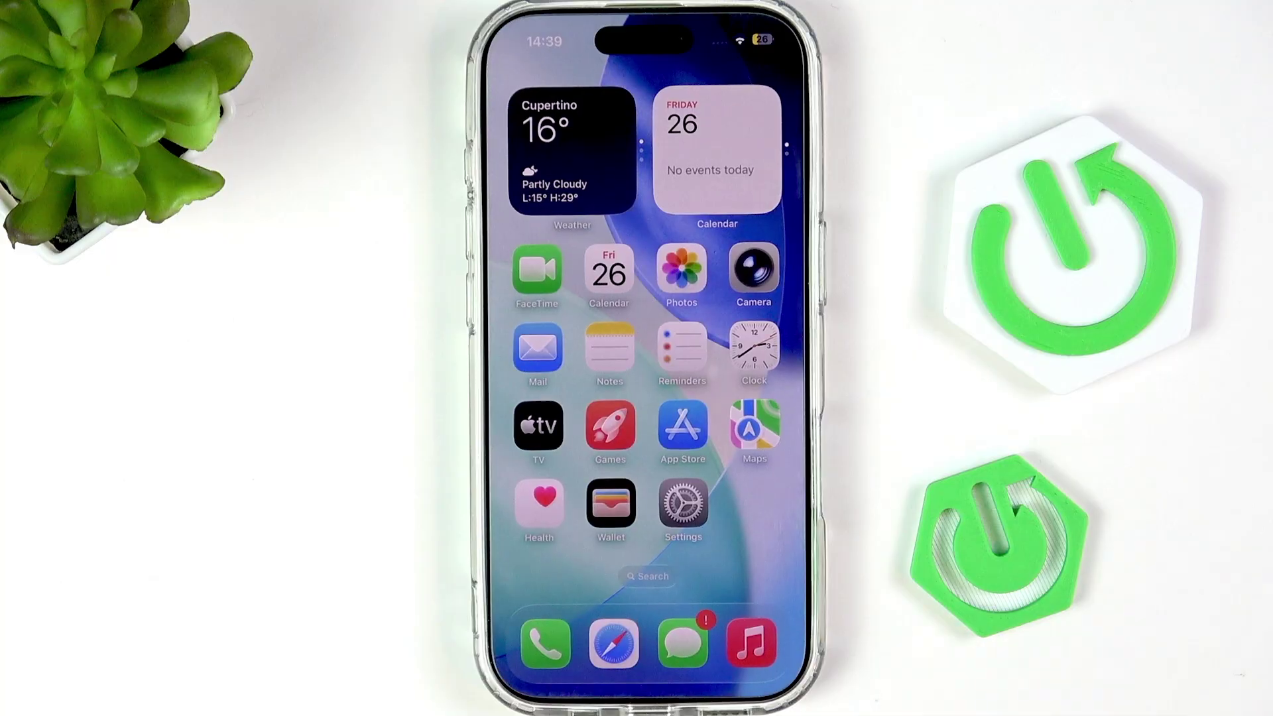